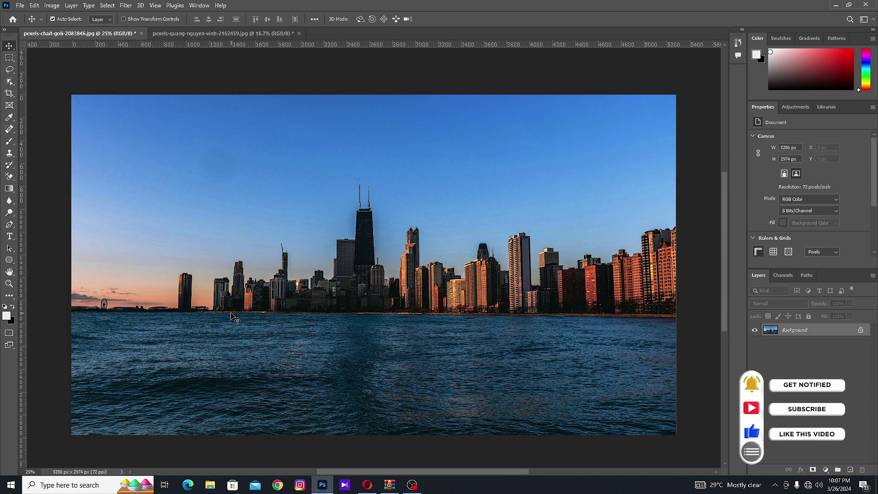
- Add the text "NEW YORK STATE" as a new type layer over the skyline photo
click(10, 237)
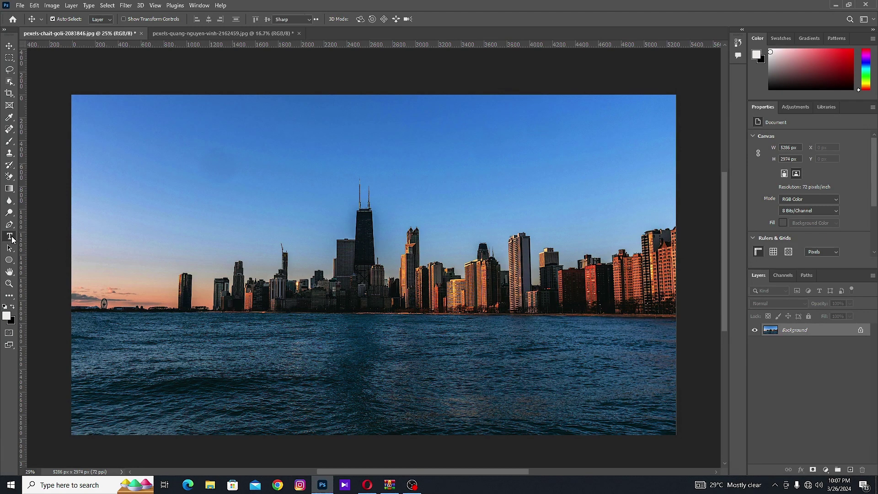
click(277, 236)
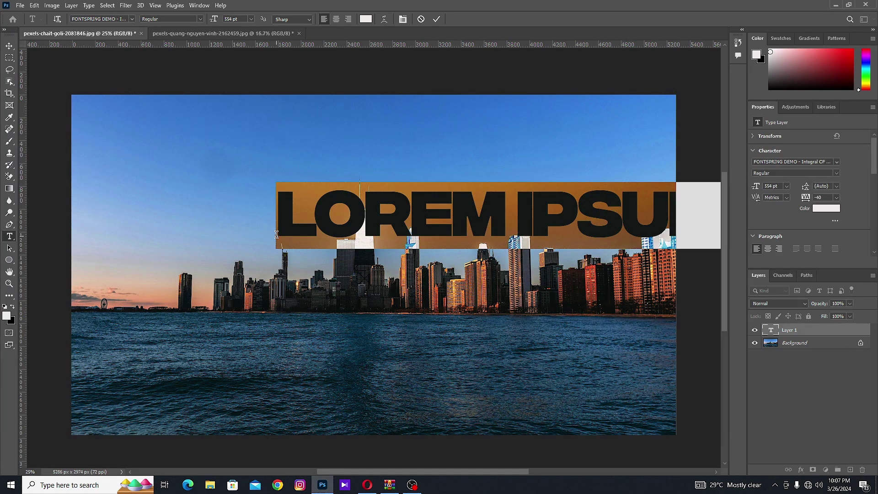
text(NEW)
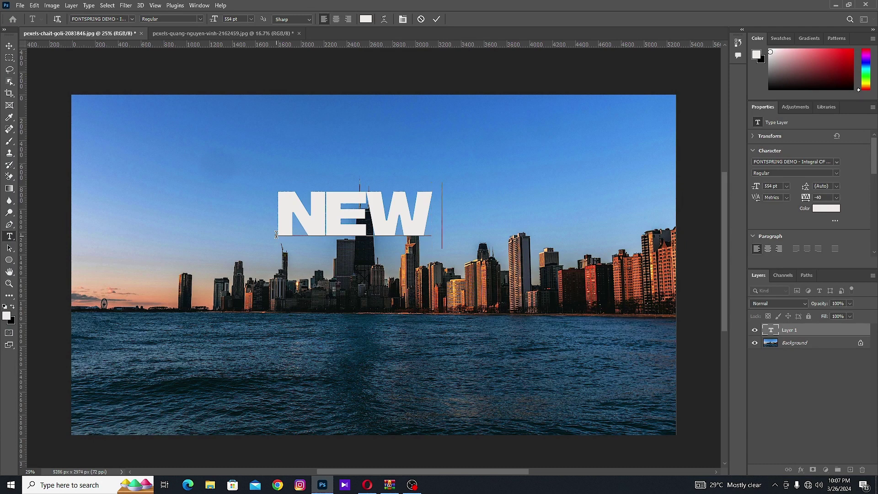
text( YO)
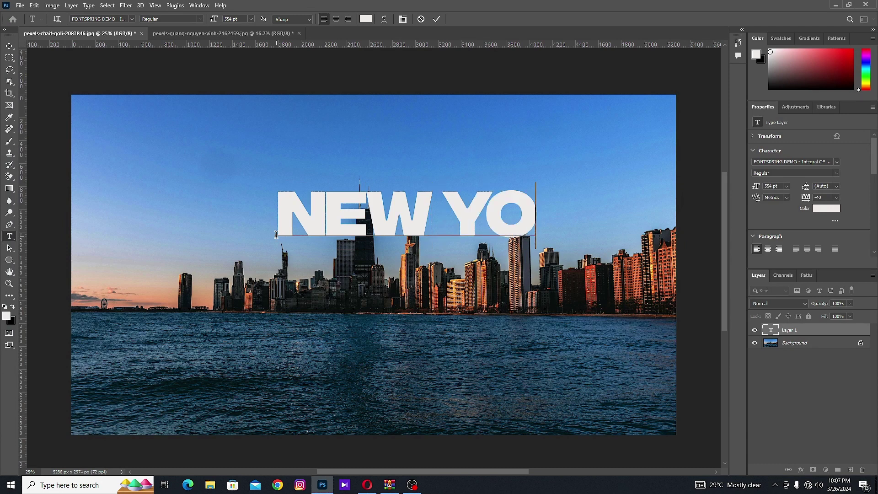
text(RK )
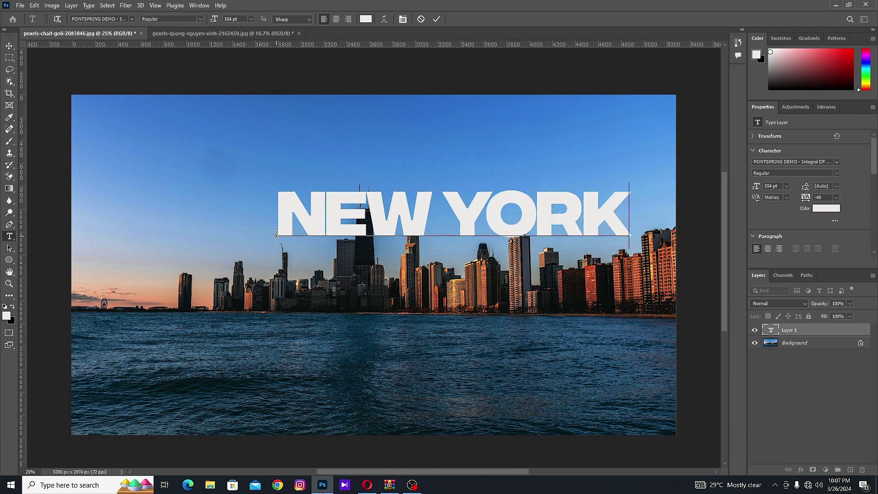
text(S)
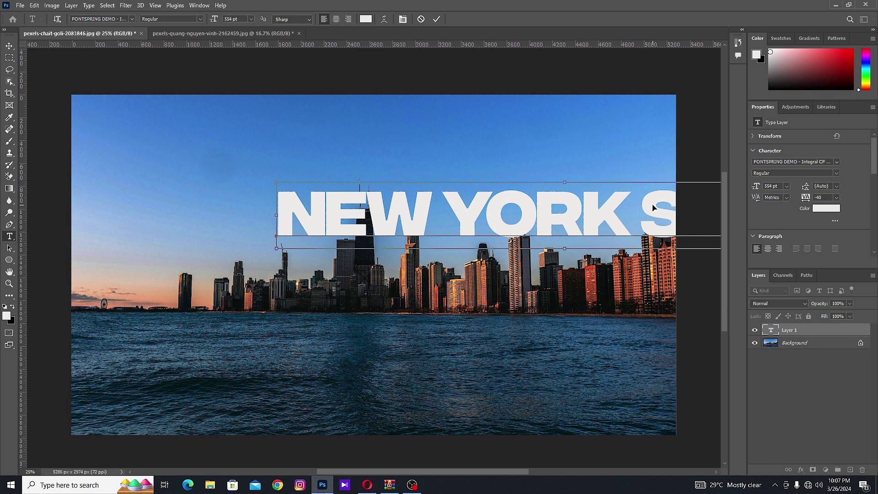
key(ctrl+t)
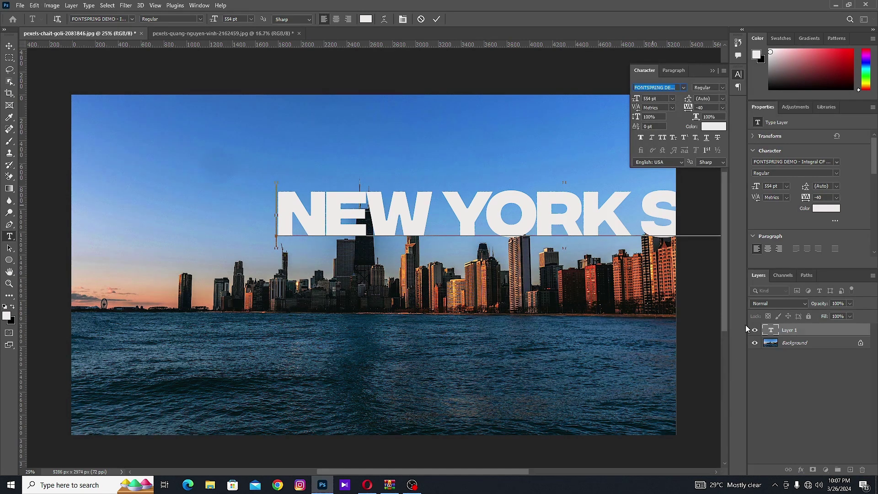
click(437, 19)
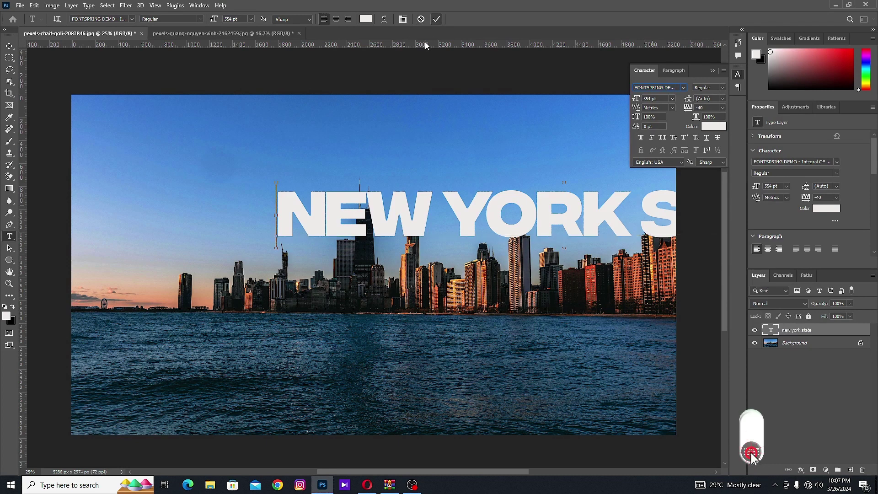
- Set the NEW YORK STATE text size to 464 pt and move it to be roughly centred horizontally across the skyline
click(9, 47)
drag(459, 221, 265, 256)
double_click(770, 331)
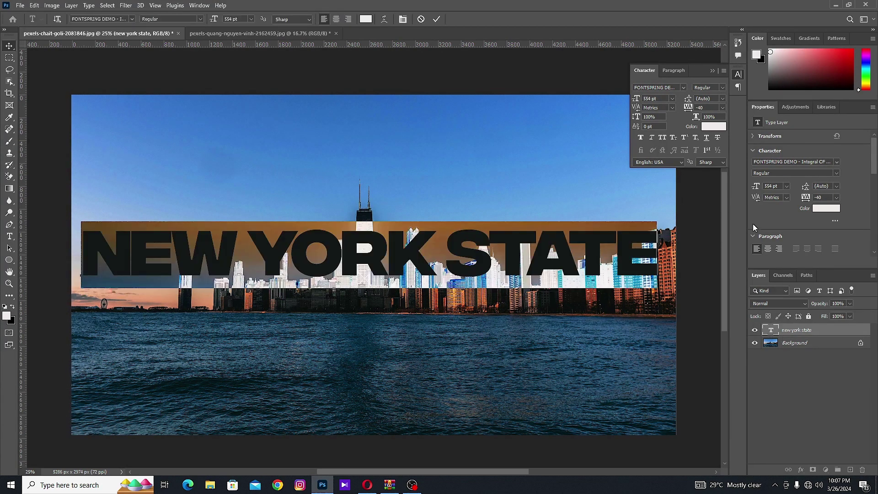
drag(757, 187, 684, 270)
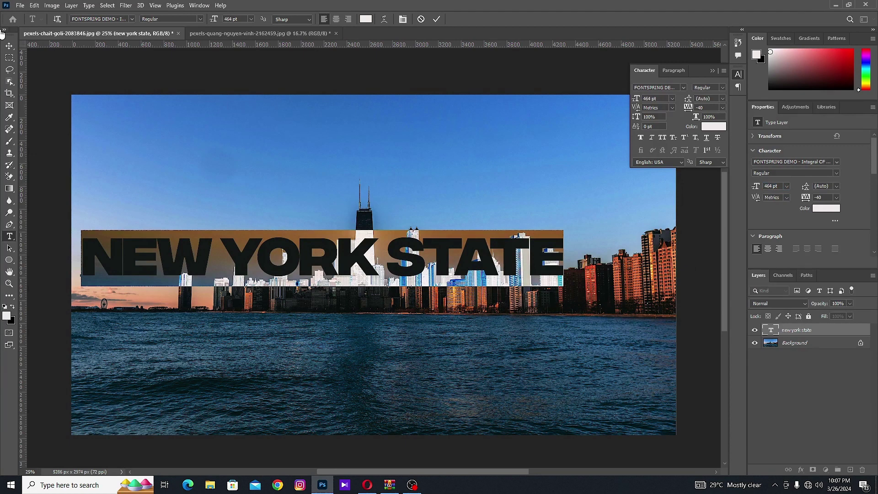
click(9, 46)
drag(247, 268, 293, 271)
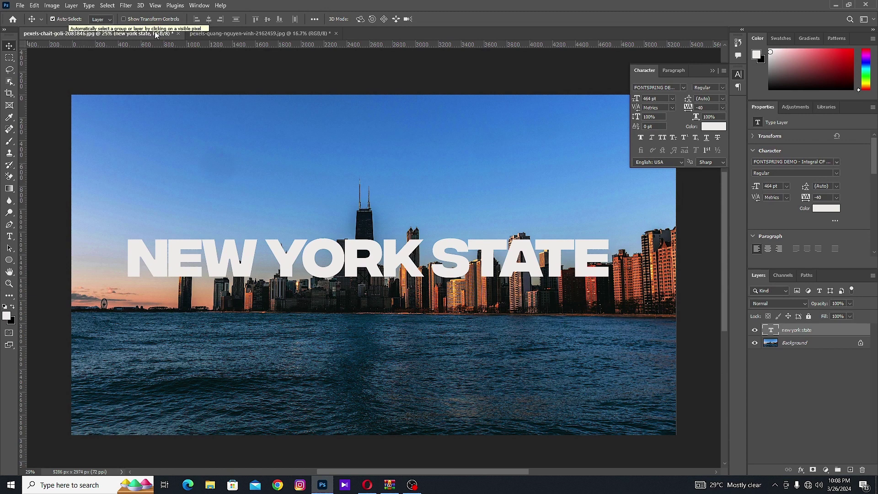
click(713, 70)
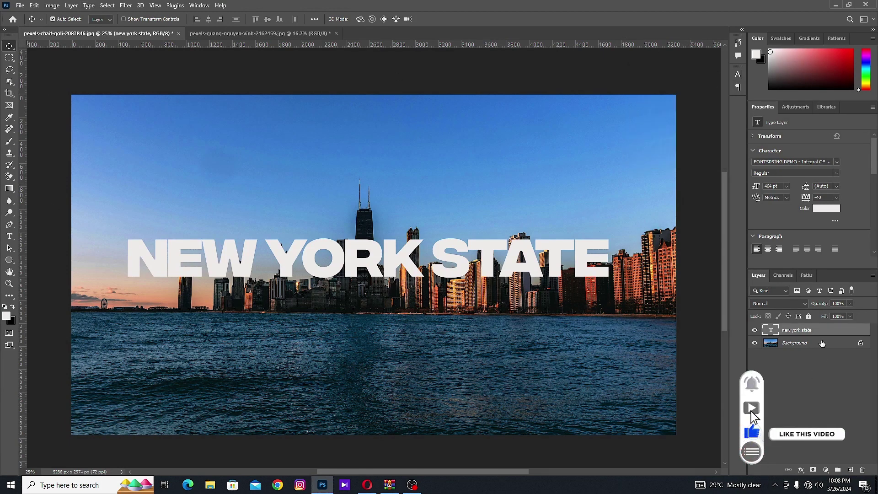
- Try lowering the text layer's opacity to 7% and its fill to 22%, restoring each to 100%
click(851, 315)
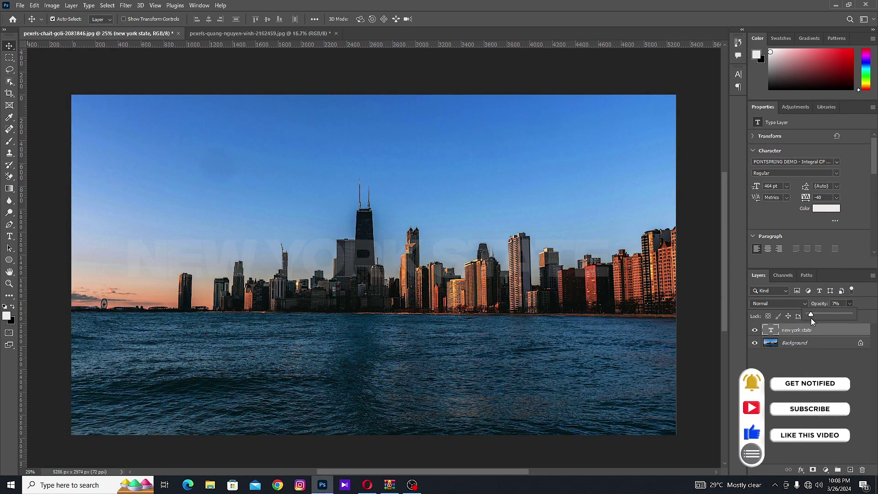
drag(811, 317, 824, 320)
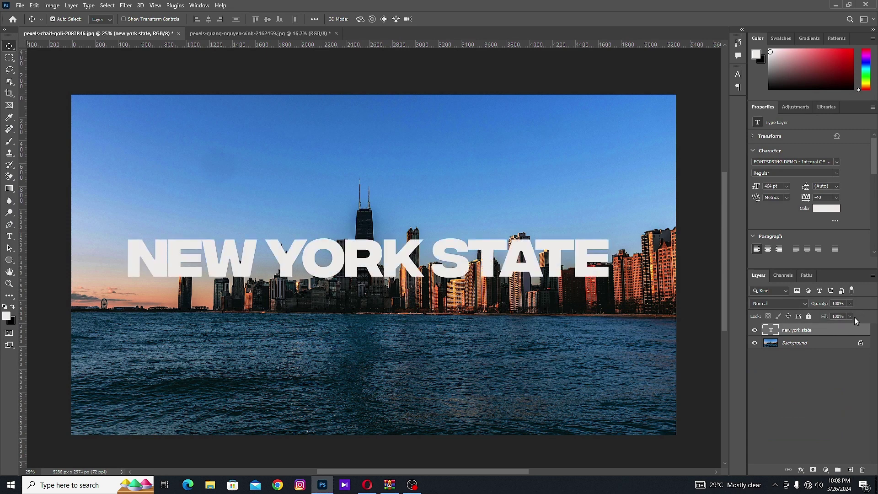
click(850, 317)
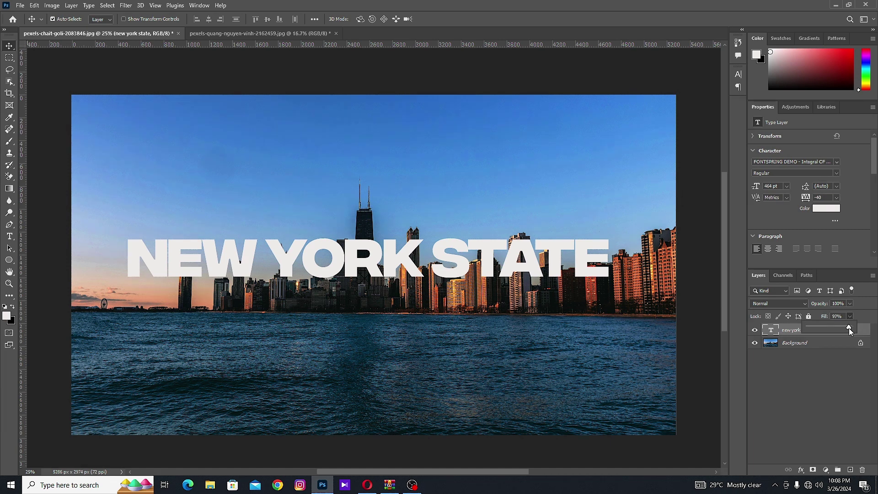
drag(821, 333, 820, 333)
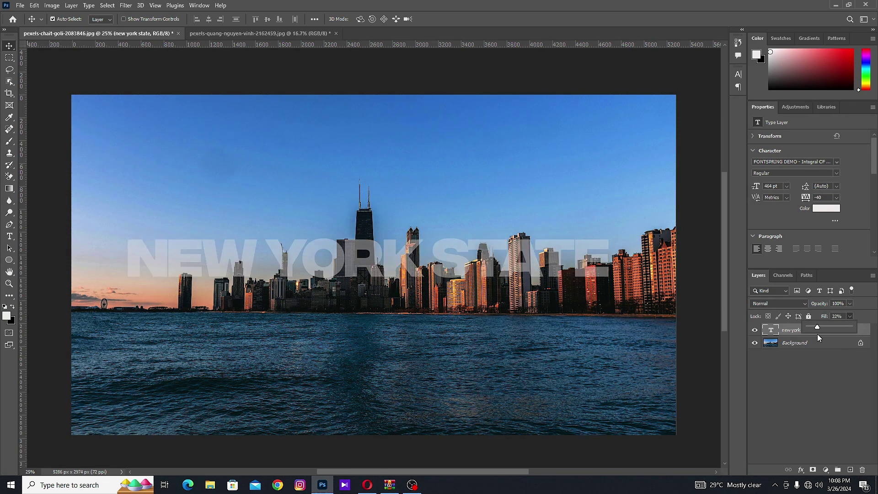
drag(817, 335, 871, 340)
click(814, 362)
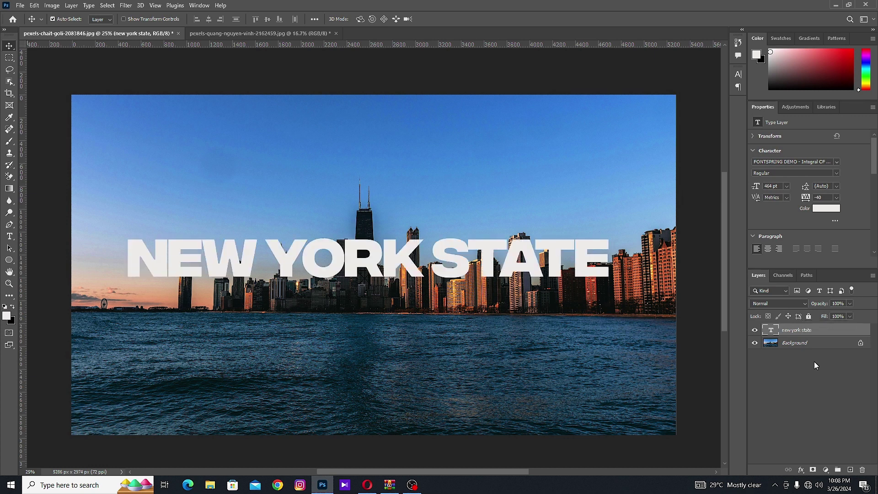
click(814, 361)
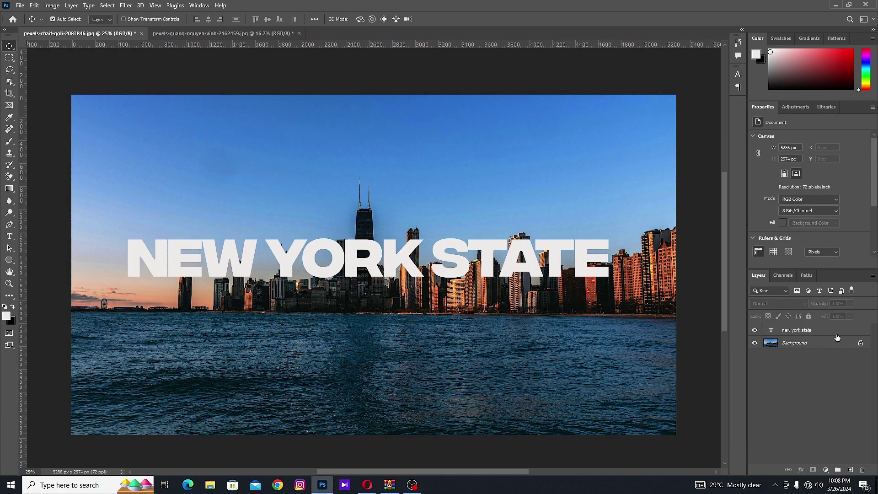
- Add a 6 px red stroke positioned inside the NEW YORK STATE text layer through its blending options
click(822, 335)
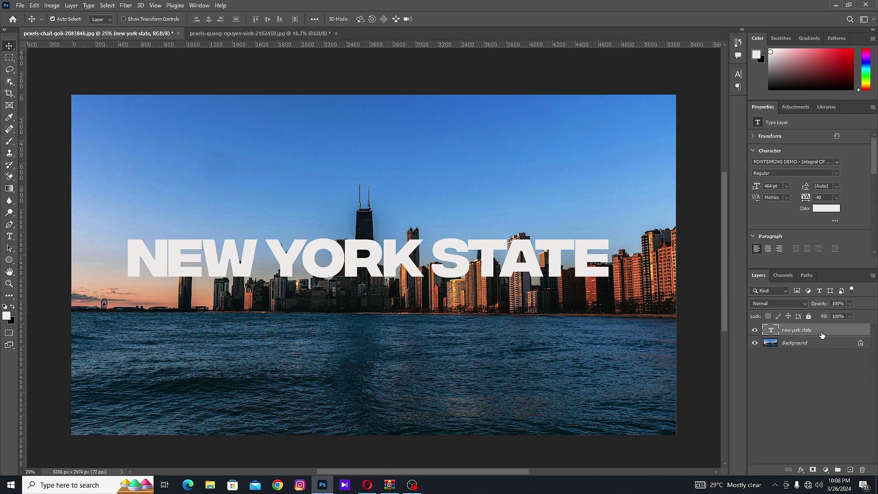
right_click(846, 329)
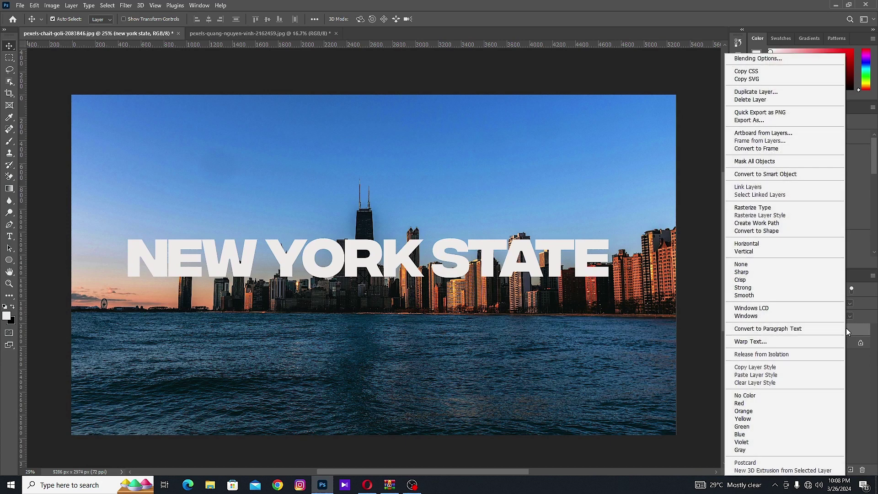
click(737, 59)
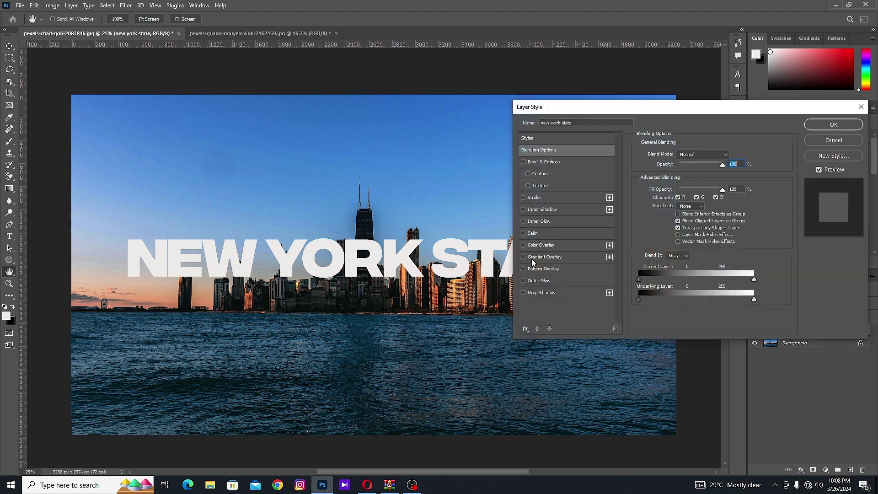
click(533, 198)
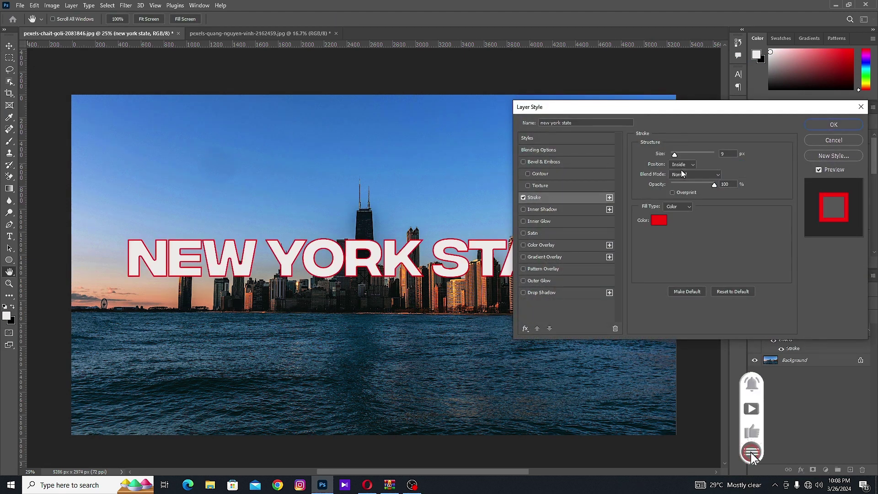
drag(675, 154, 673, 154)
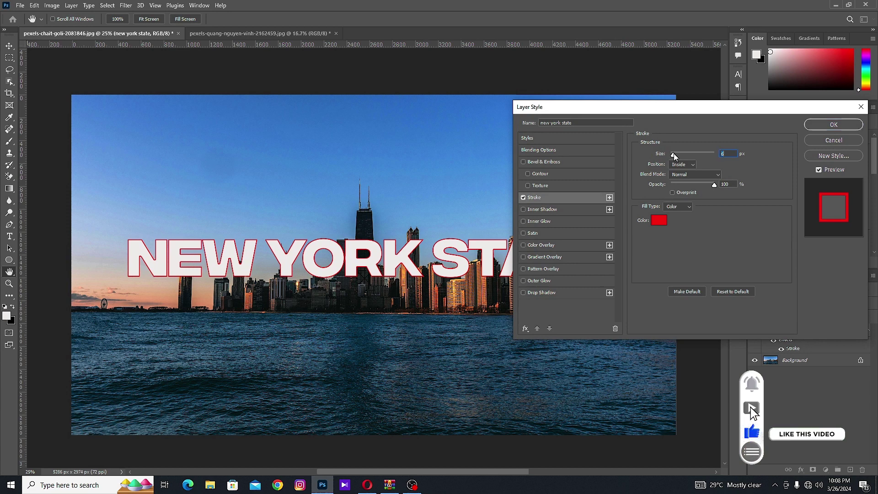
drag(682, 110, 635, 110)
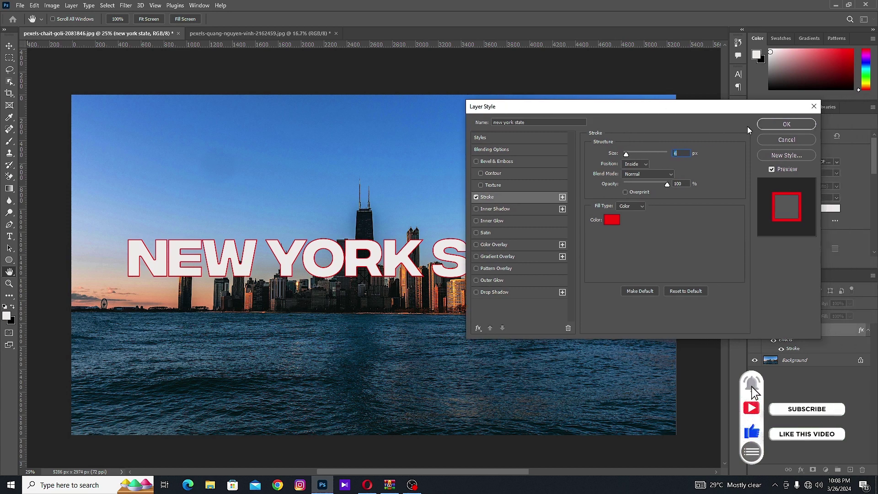
click(780, 126)
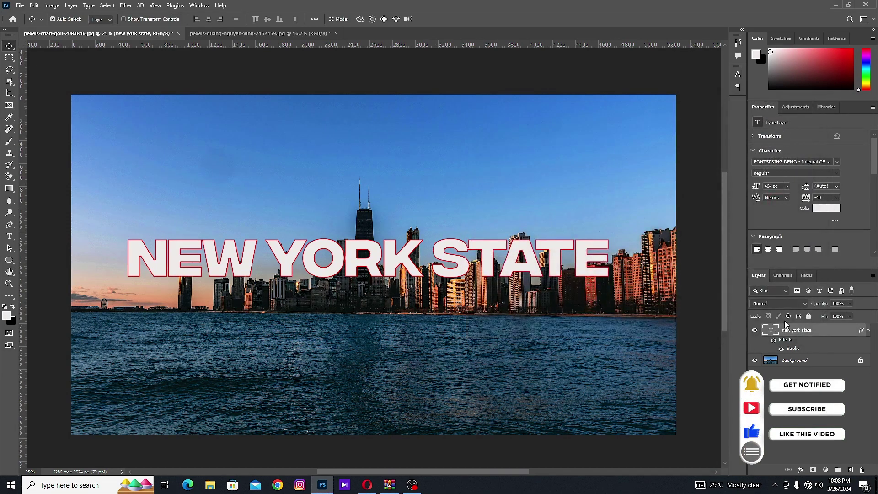
- Reduce the text layer's fill to 0% and move the outlined text slightly lower over the buildings
click(850, 316)
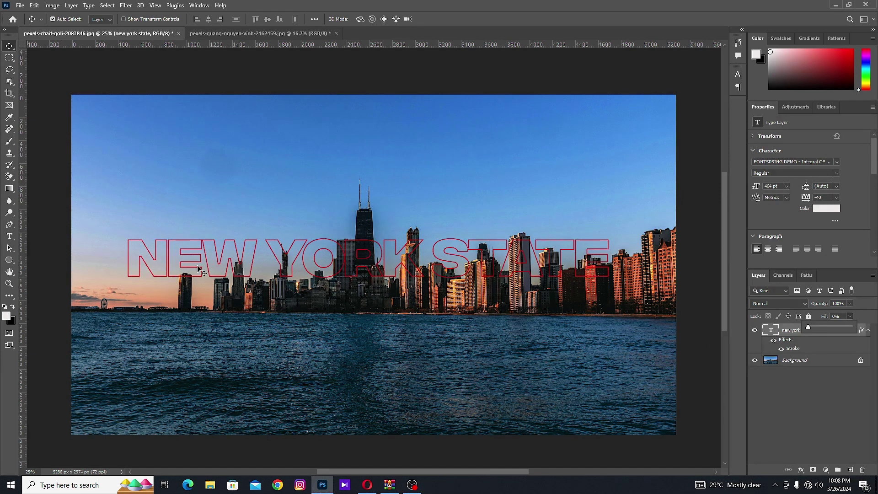
click(9, 47)
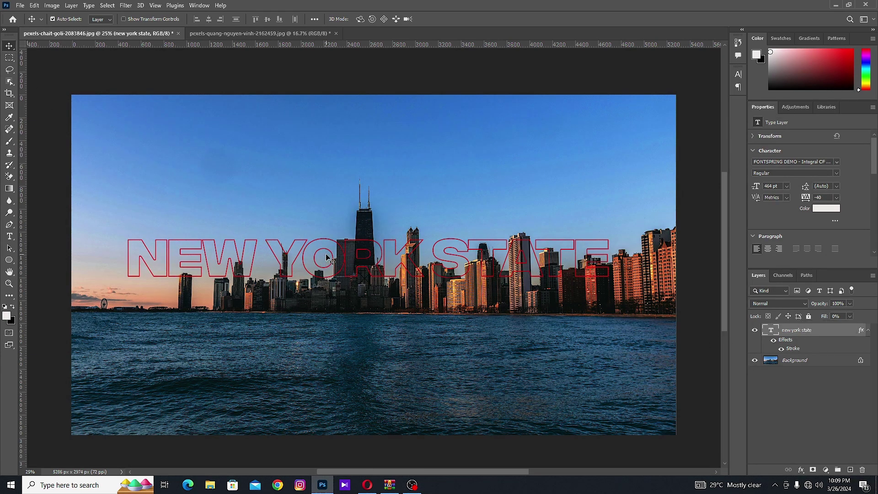
drag(328, 245, 323, 265)
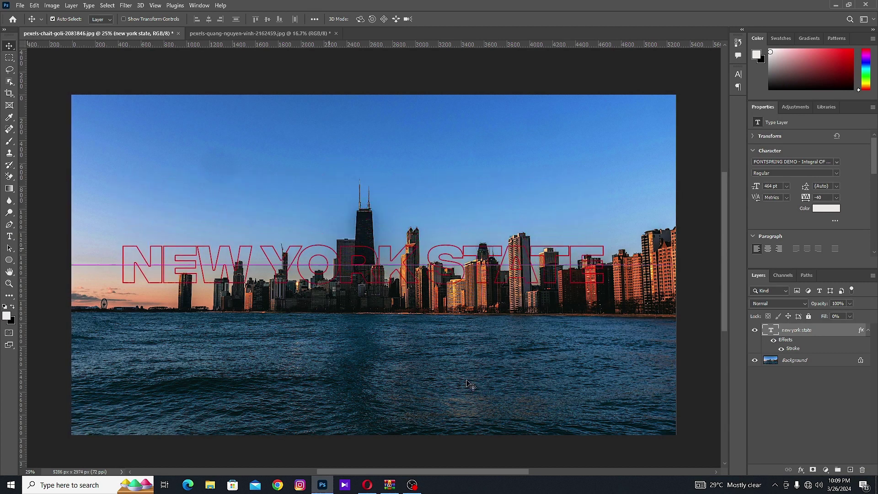
- Try the Outside position for the text layer's stroke, restore it to Inside, and set the stroke size to 9 px
double_click(793, 349)
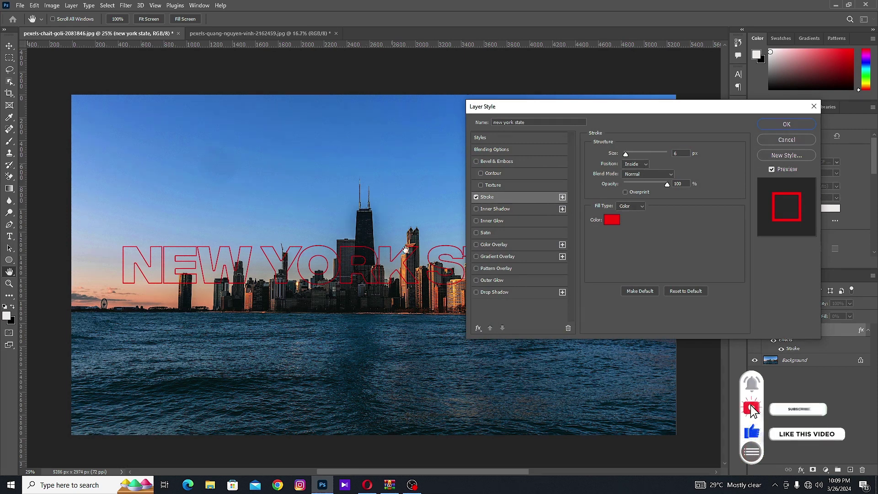
click(638, 165)
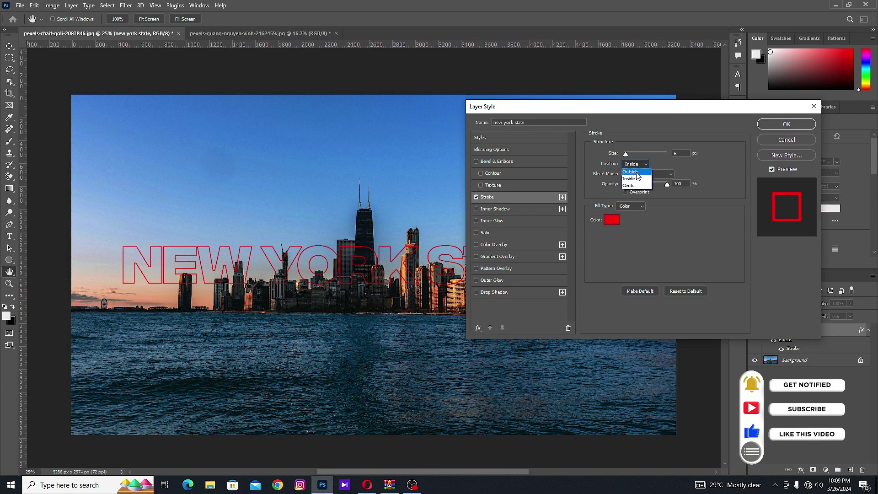
click(637, 173)
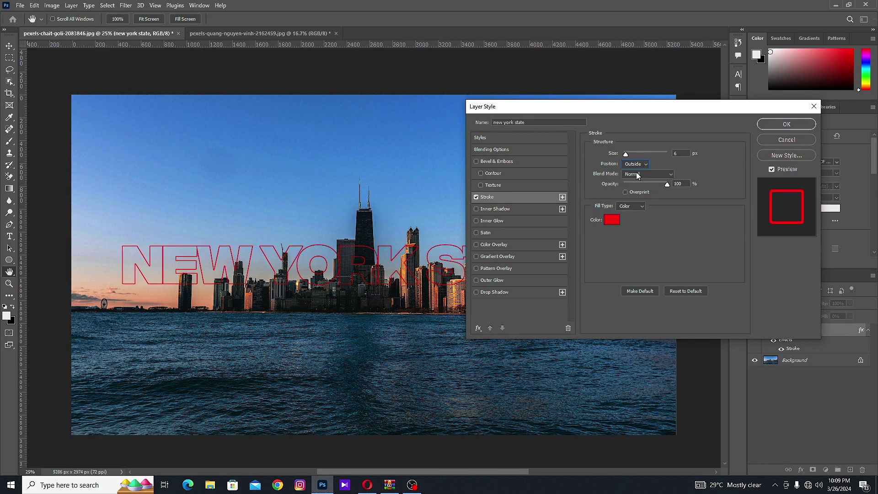
click(644, 164)
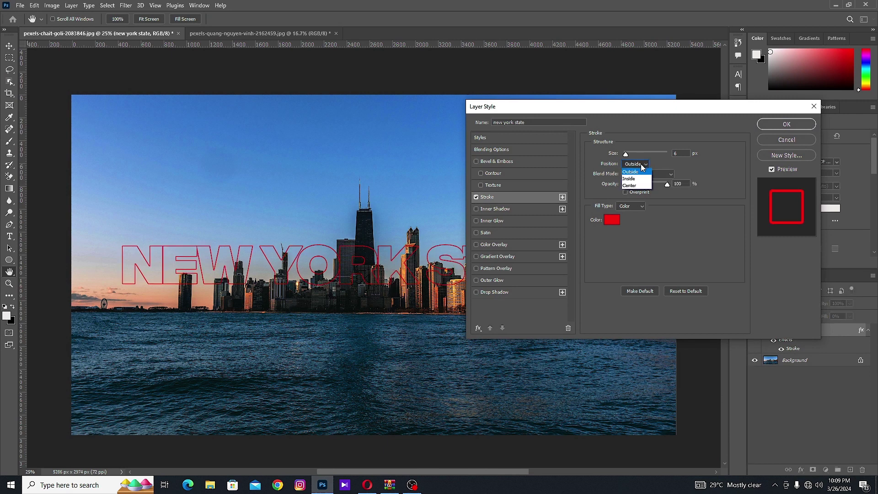
click(634, 179)
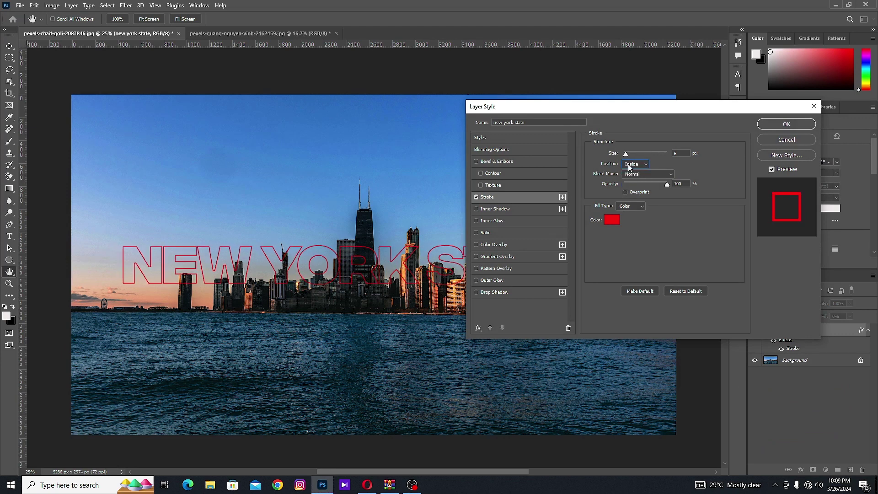
drag(625, 156, 637, 157)
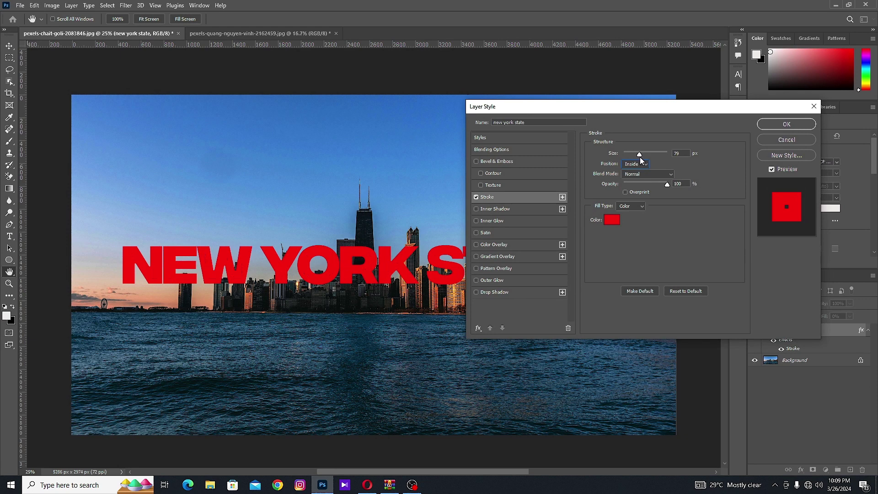
drag(637, 157, 629, 158)
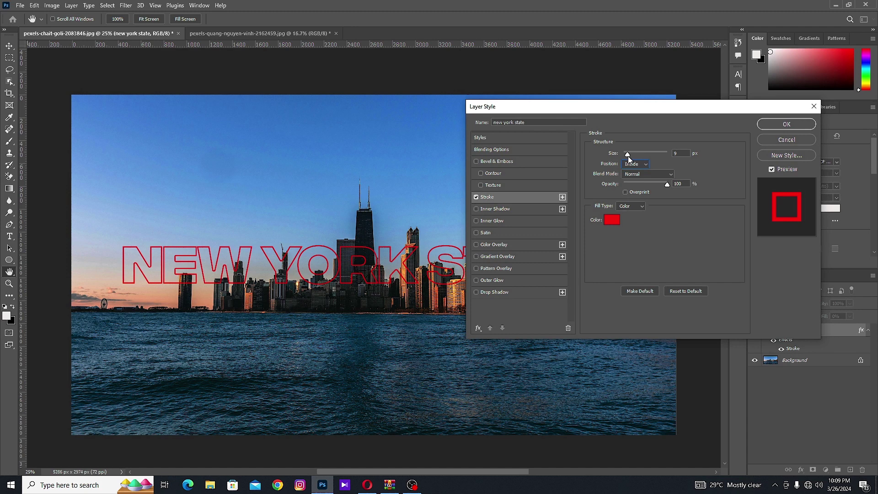
- Try purple, blue and green hues for the text stroke, then recolour it a bright pinkish red with hue 346°
click(614, 219)
click(561, 139)
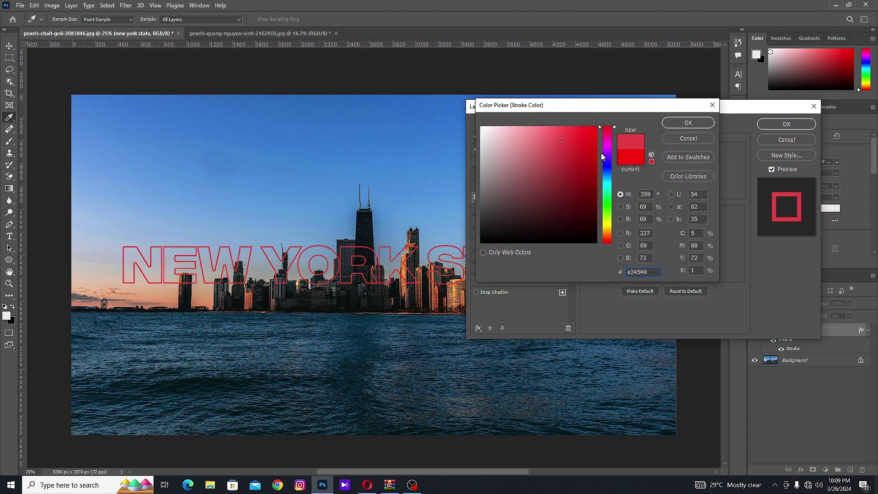
click(602, 152)
drag(587, 185, 555, 227)
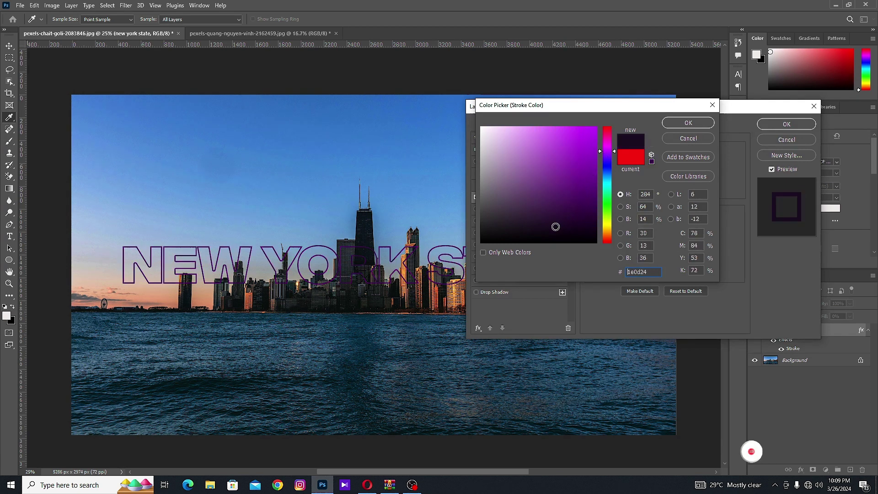
click(607, 167)
drag(586, 174, 578, 164)
mouse_move(754, 446)
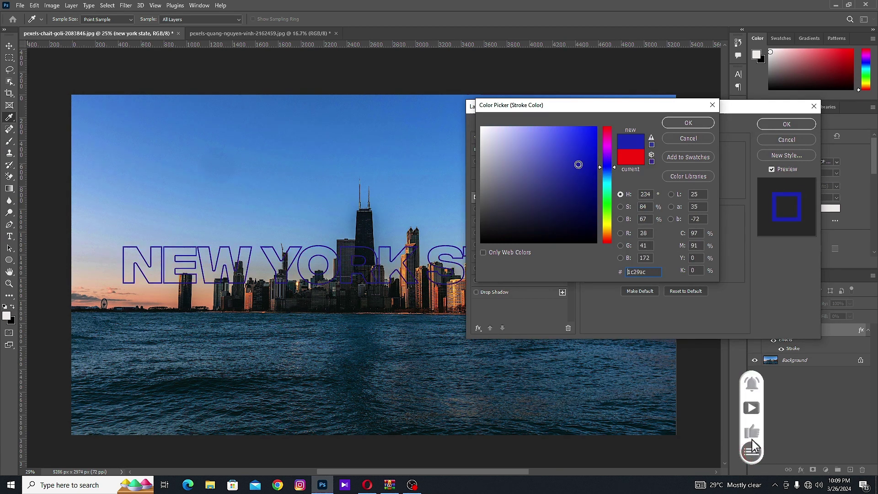
click(605, 207)
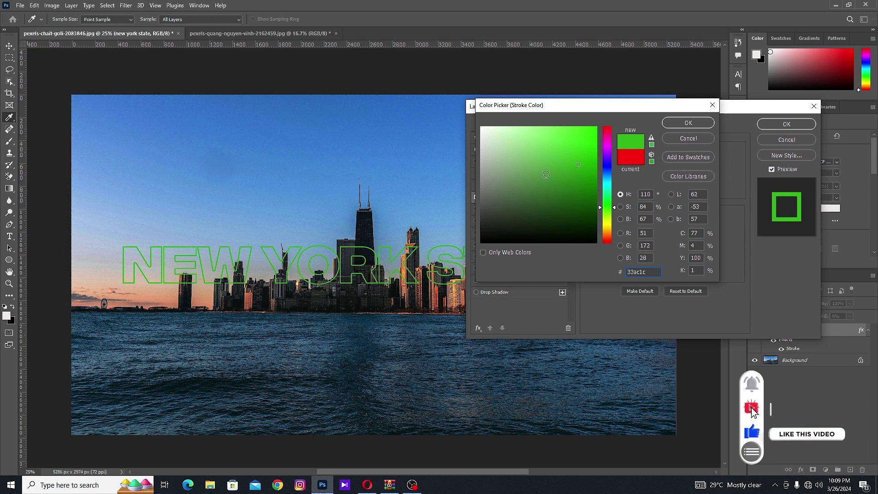
click(606, 131)
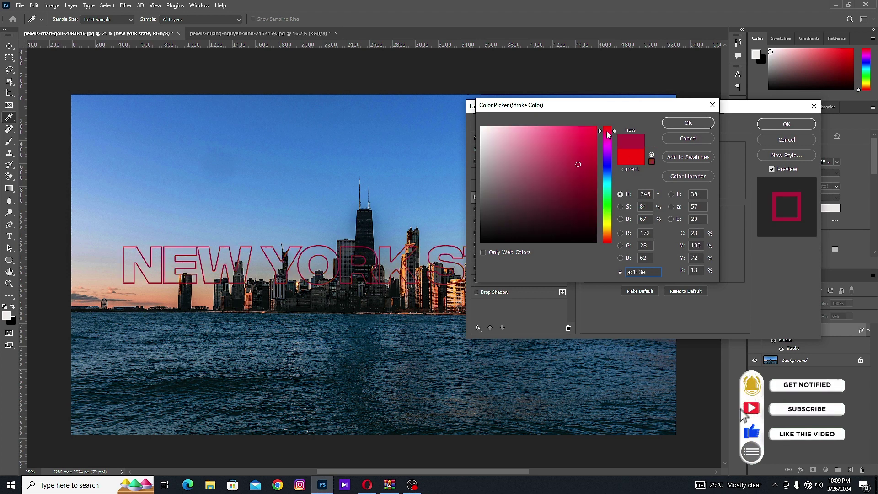
click(590, 131)
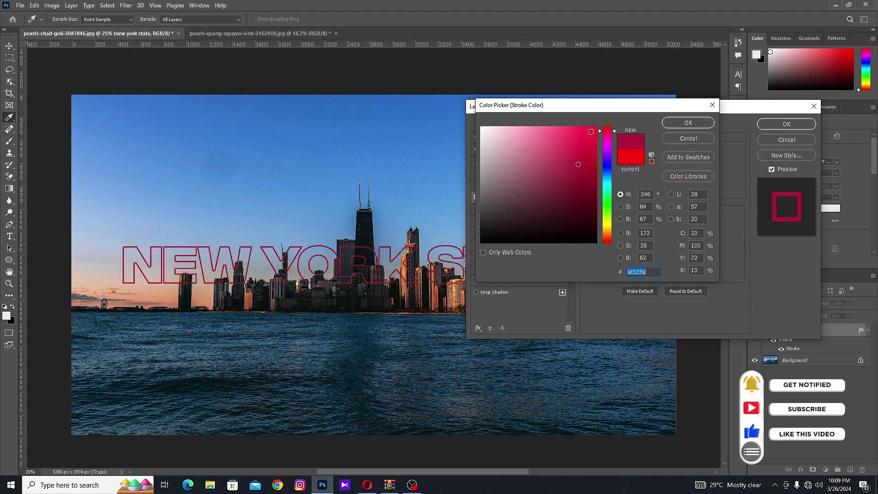
click(677, 125)
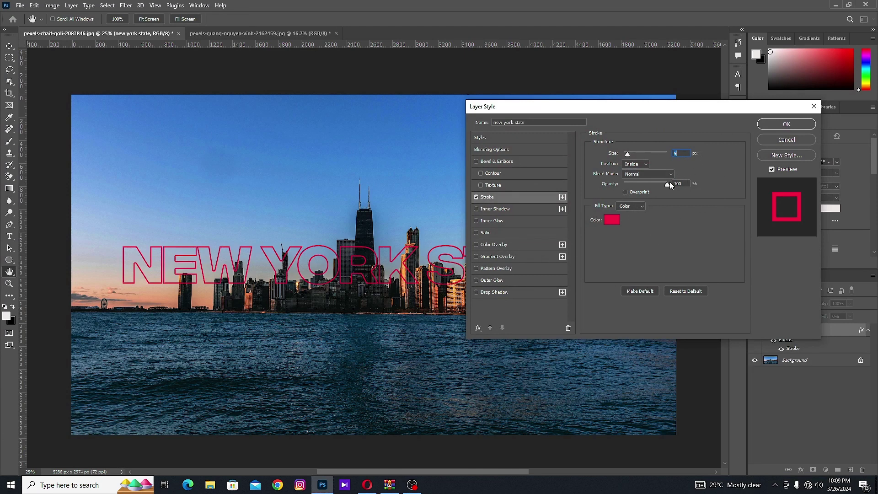
- Keep the stroke opacity at 100% and apply the layer style changes to the NEW YORK STATE text
mouse_move(667, 185)
mouse_down()
mouse_move(644, 185)
mouse_move(667, 184)
mouse_up()
click(678, 184)
drag(716, 112, 707, 113)
click(772, 125)
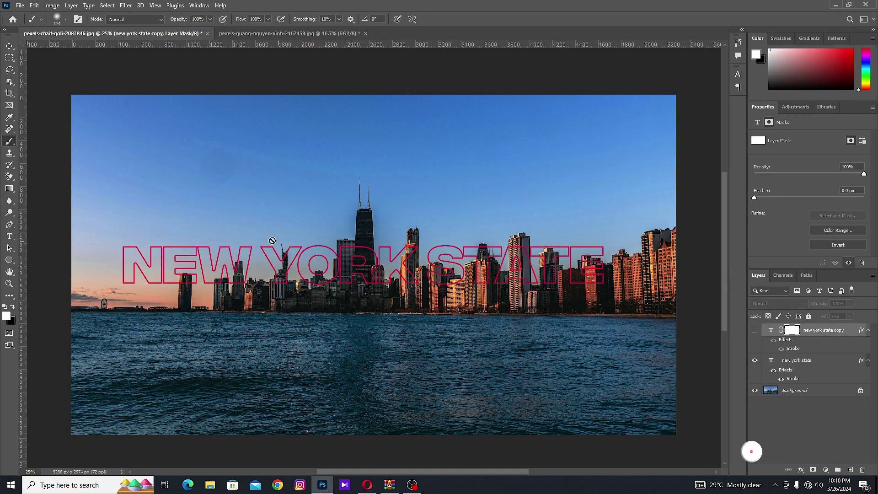
- Move the original outlined NEW YORK STATE text slightly down and to the right over the buildings
click(10, 45)
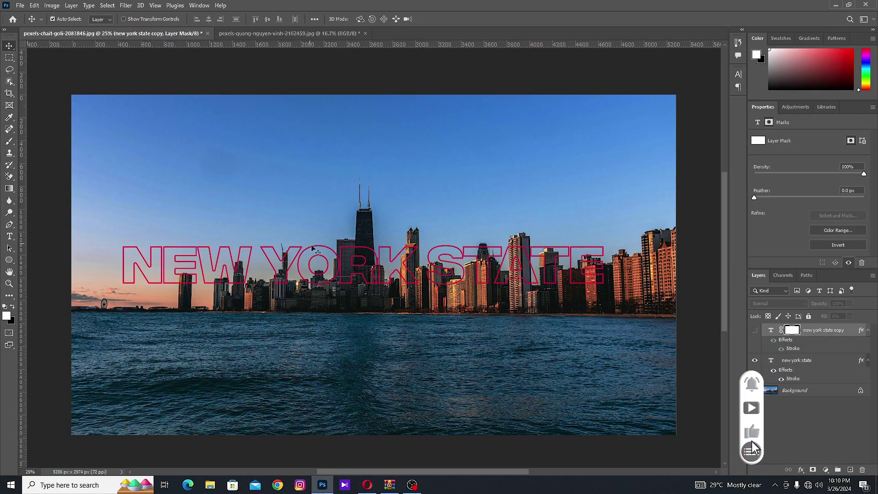
mouse_move(316, 256)
mouse_down()
mouse_move(316, 206)
mouse_move(320, 273)
mouse_move(327, 161)
mouse_move(322, 265)
mouse_up()
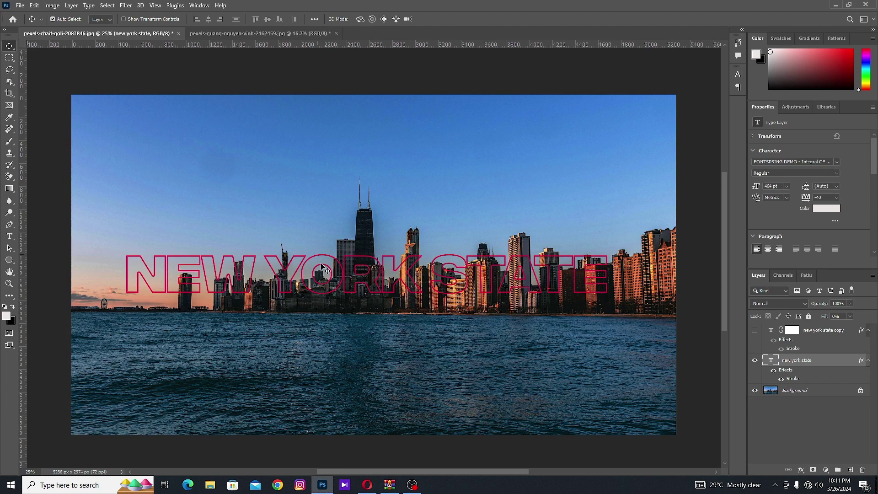